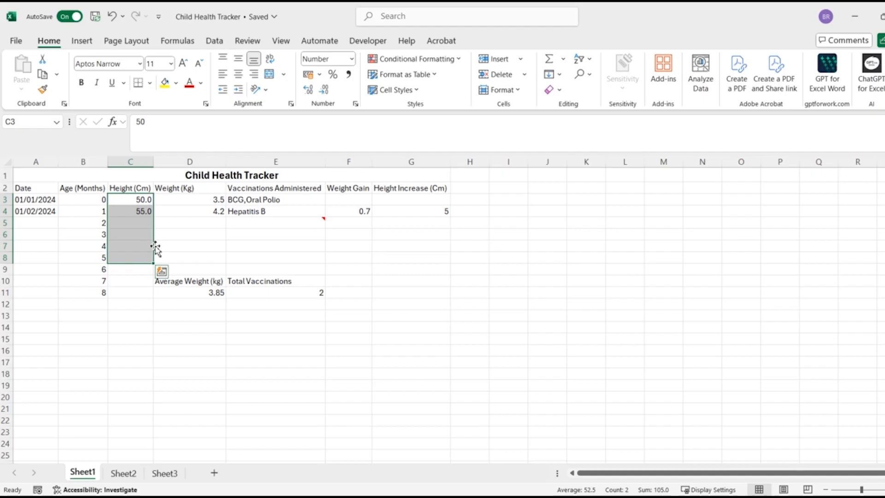
# - Try moving the height cells C3:C8 over the weight cells D3:D8, replacing the existing data, and undo the move
pyautogui.moveTo(156, 248); pyautogui.dragTo(172, 250)
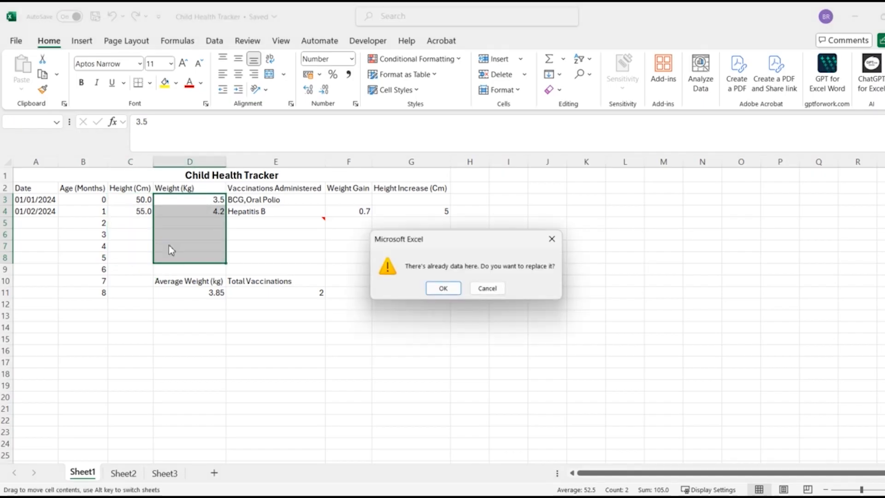
pyautogui.click(444, 288)
pyautogui.click(458, 297)
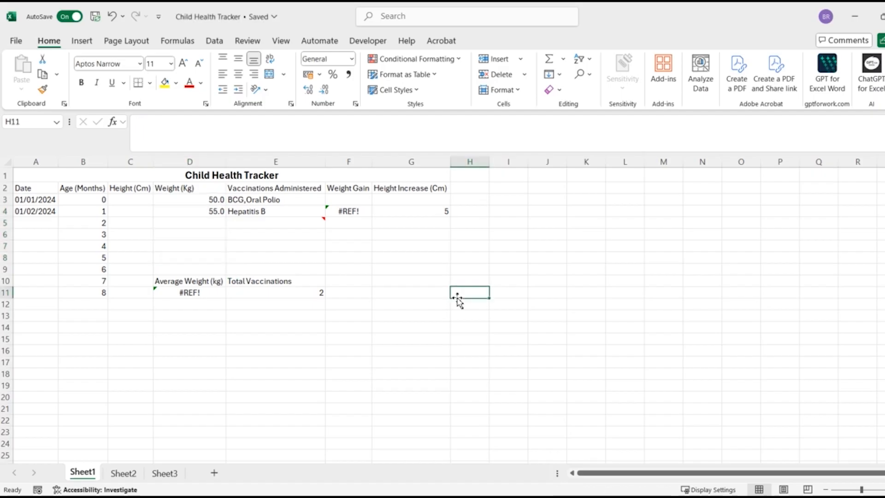
pyautogui.hotkey('ctrl', 'z')
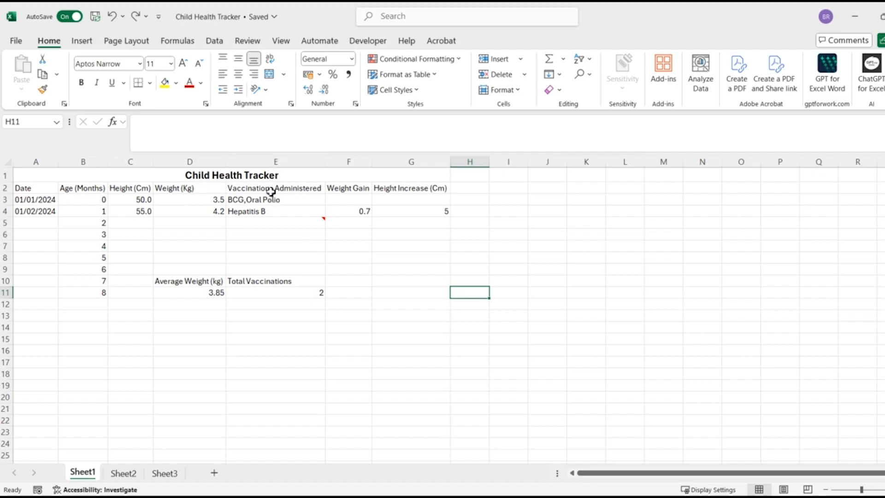
# - Try copying the vaccination cells E3:E8 into the Weight Gain column starting at F3
pyautogui.moveTo(270, 199); pyautogui.dragTo(273, 257)
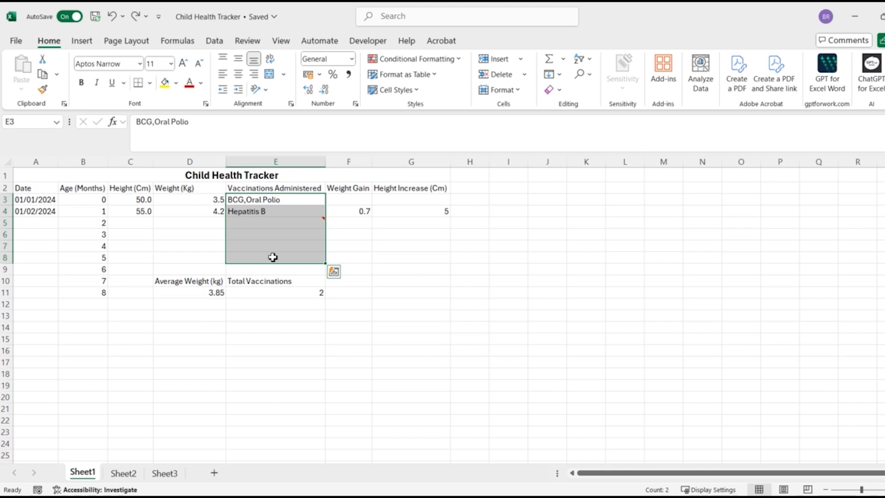
pyautogui.rightClick(273, 258)
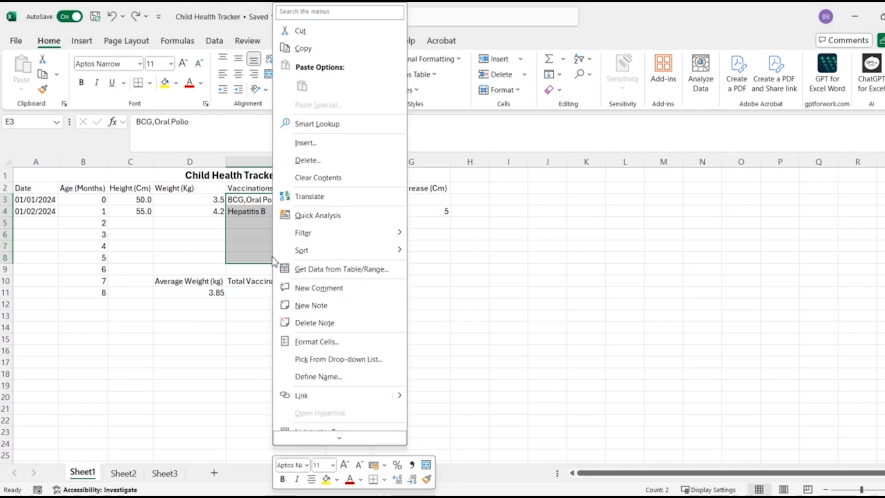
pyautogui.click(353, 52)
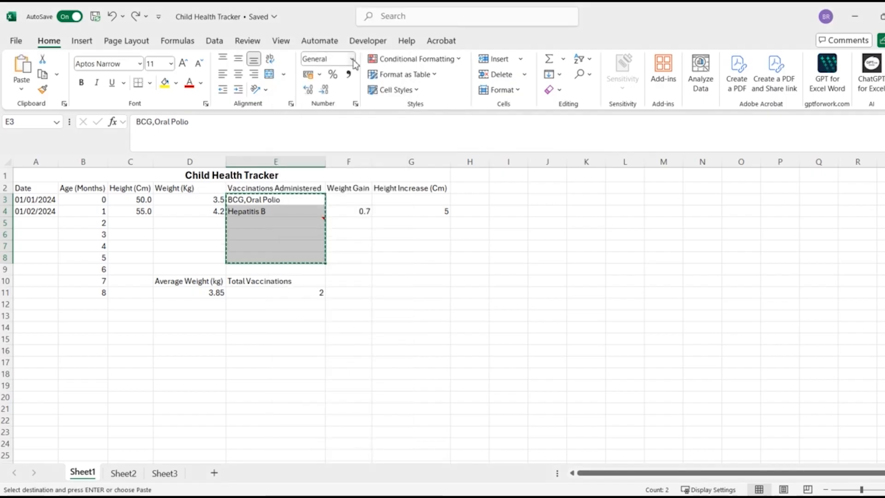
pyautogui.click(347, 201)
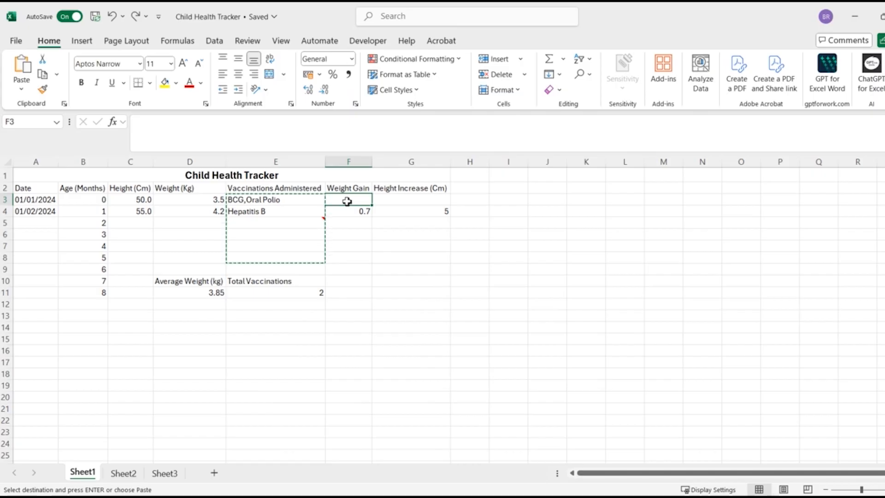
pyautogui.rightClick(347, 202)
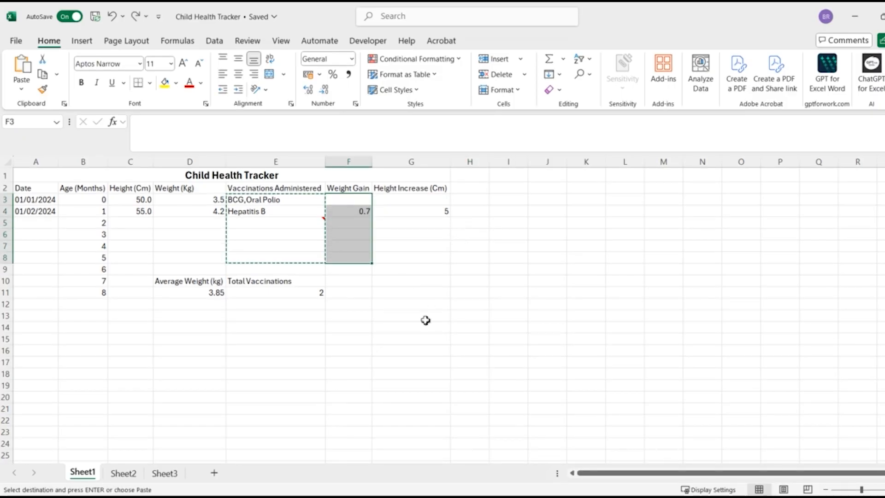
pyautogui.click(428, 307)
pyautogui.press('Escape')
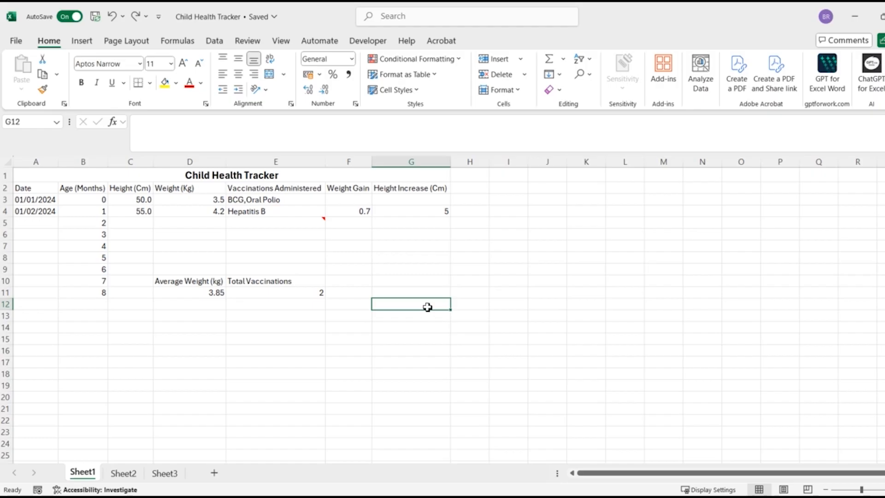
# - Insert a blank row above row 5, between the ages of 1 and 2 months
pyautogui.click(8, 224)
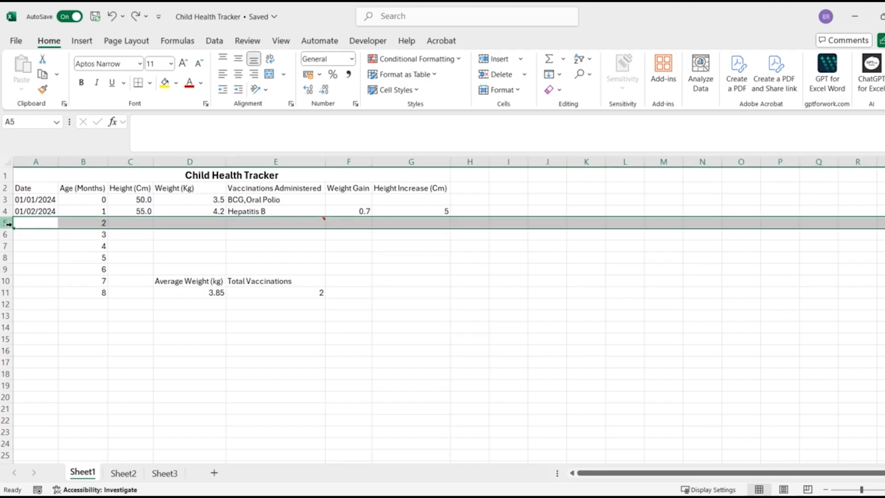
pyautogui.rightClick(8, 224)
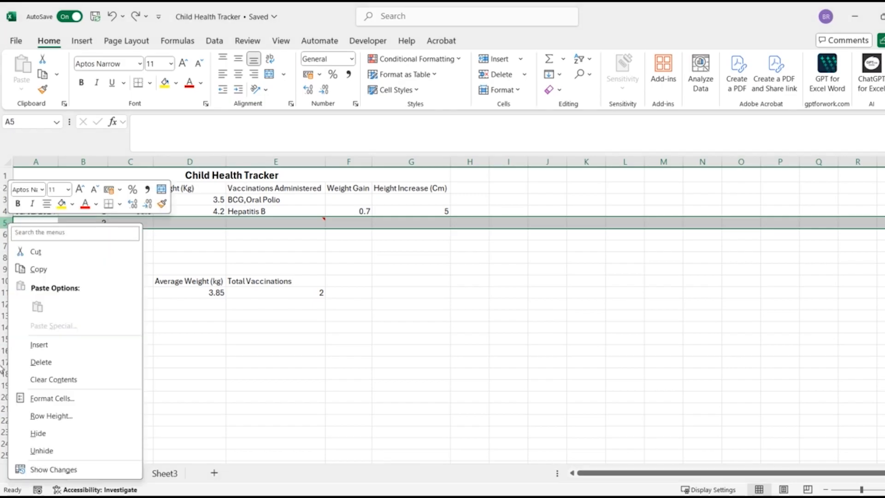
pyautogui.click(81, 343)
pyautogui.click(82, 342)
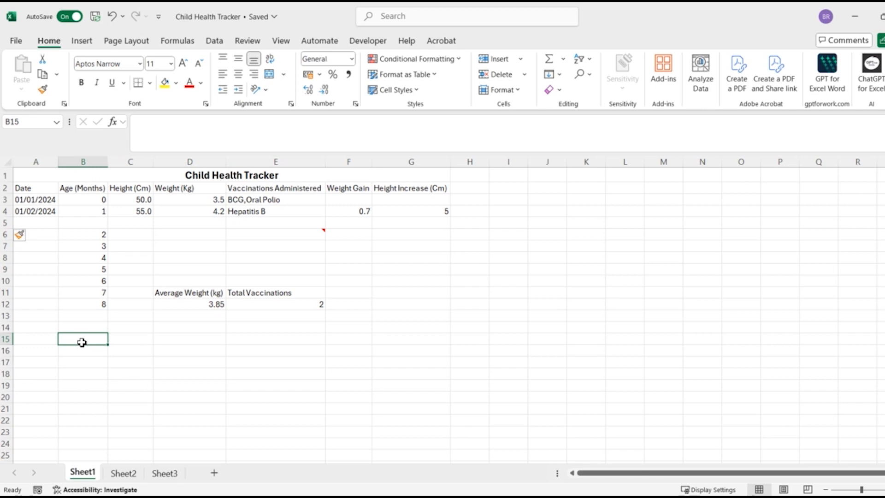
pyautogui.click(48, 329)
# - Delete the blank row 5 from the tracker
pyautogui.click(6, 223)
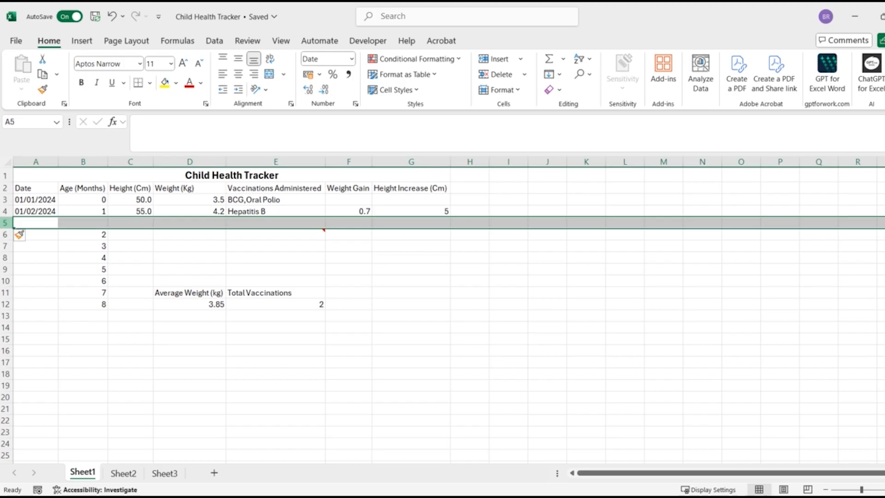
pyautogui.rightClick(5, 224)
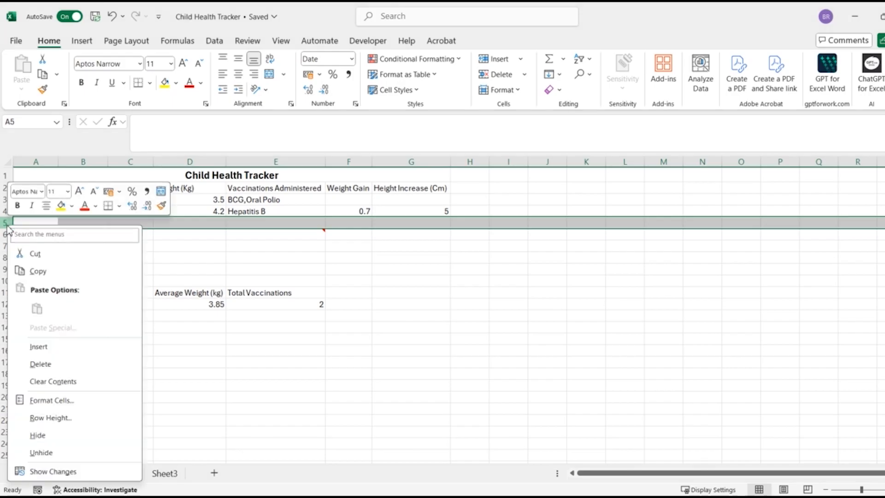
pyautogui.click(68, 365)
pyautogui.click(69, 364)
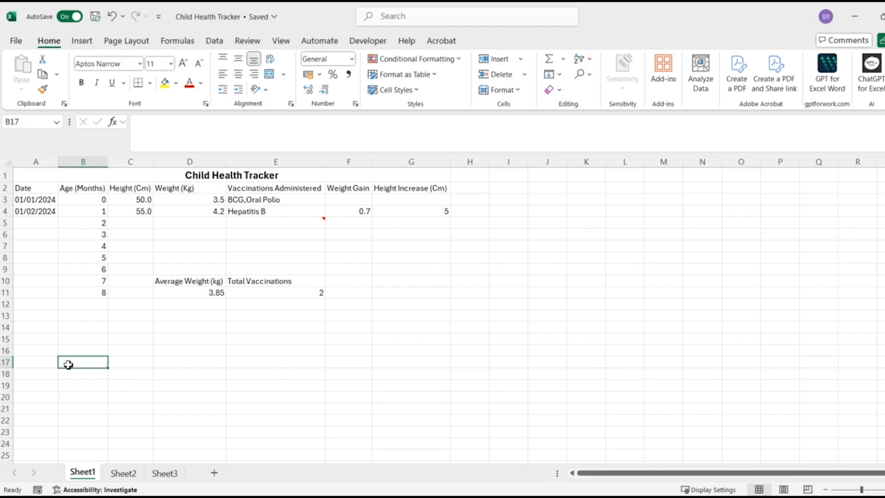
# - Insert a blank column before the Weight (Kg) column D
pyautogui.click(210, 160)
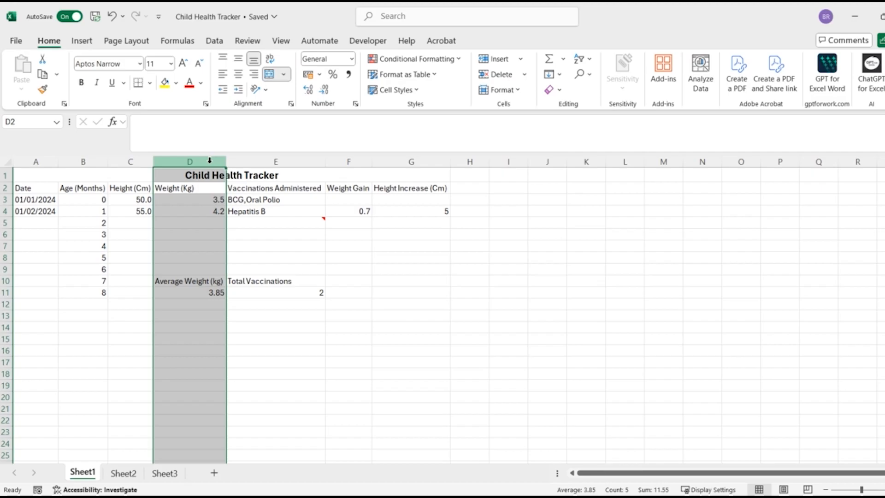
pyautogui.rightClick(210, 161)
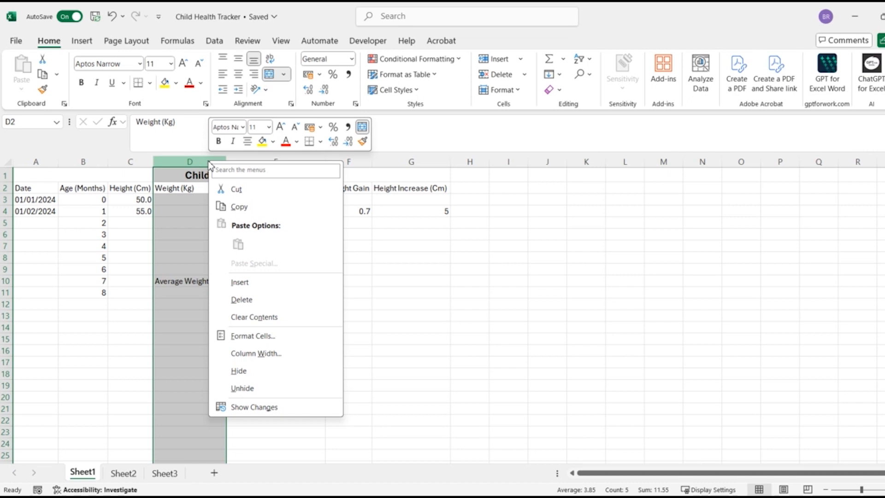
pyautogui.click(270, 283)
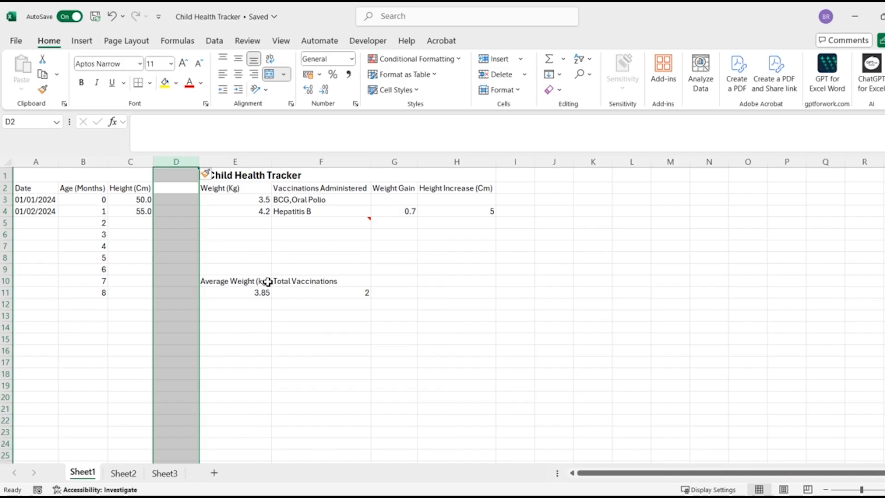
pyautogui.click(218, 364)
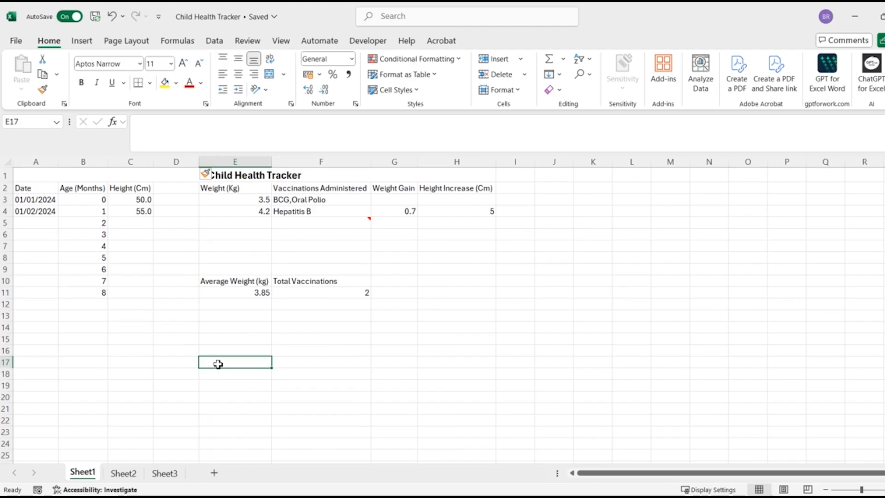
# - Delete the blank column D between the height and weight columns
pyautogui.click(171, 164)
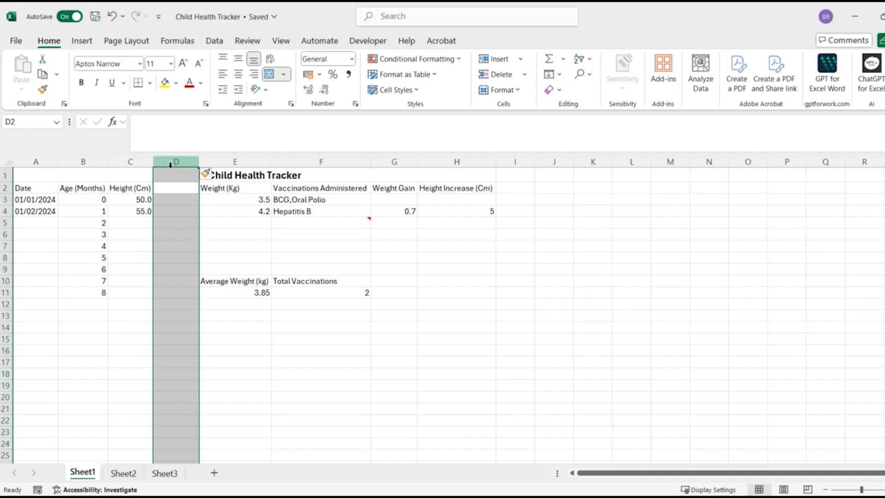
pyautogui.rightClick(171, 165)
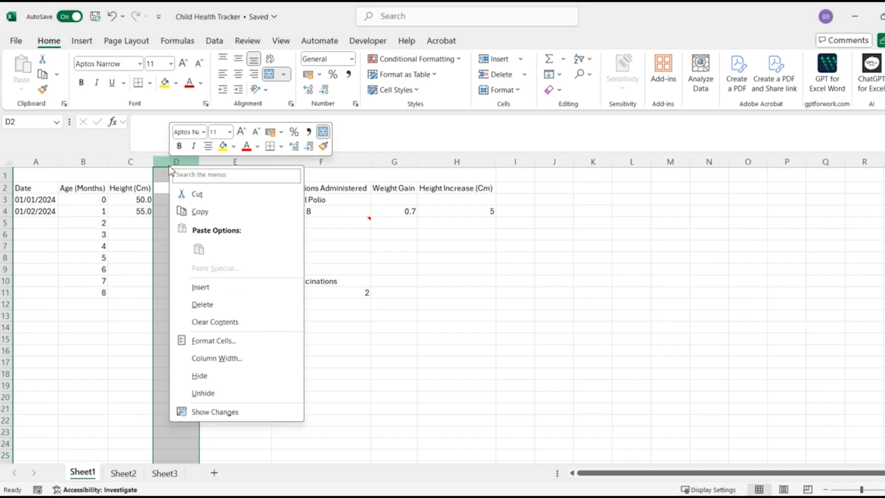
pyautogui.click(223, 305)
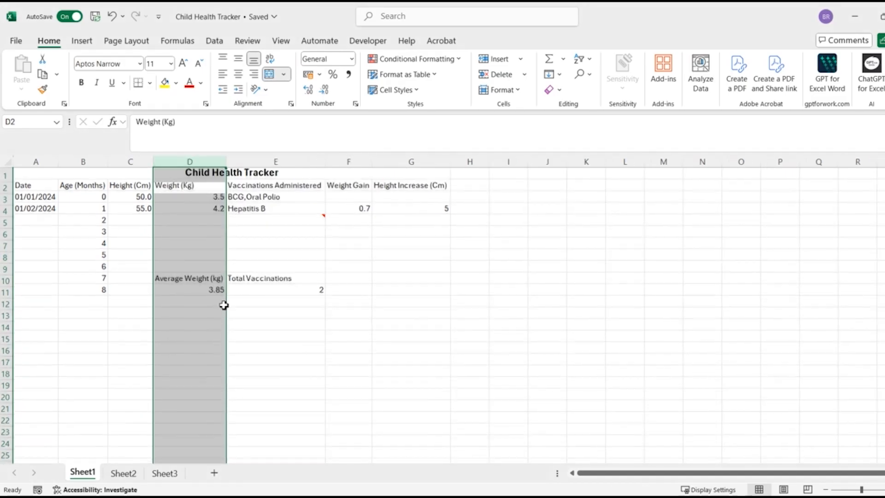
pyautogui.click(348, 374)
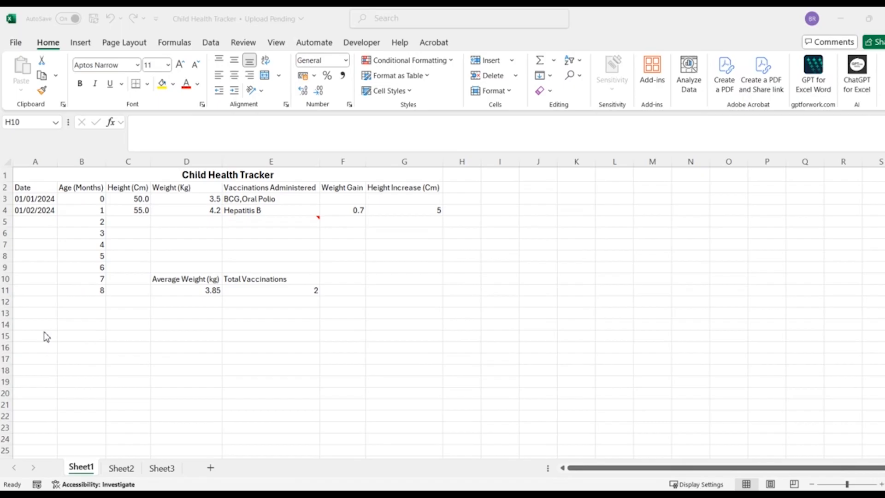
# - Widen the Height (Cm) column C slightly
pyautogui.click(179, 163)
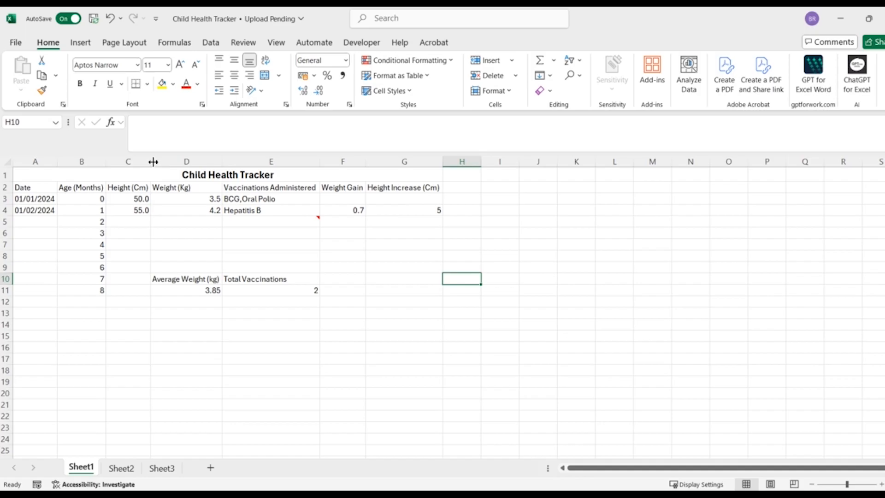
pyautogui.moveTo(153, 161)
pyautogui.mouseDown()
pyautogui.moveTo(212, 165)
pyautogui.moveTo(166, 168)
pyautogui.mouseUp()
pyautogui.click(34, 314)
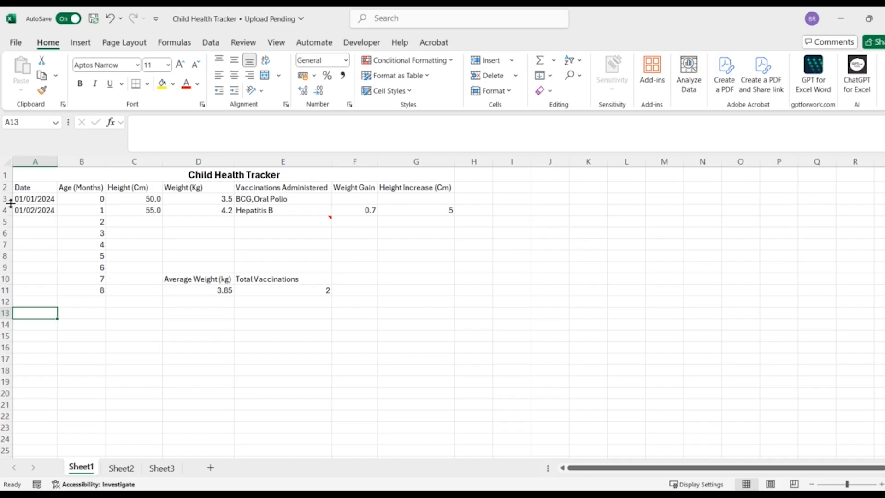
# - Make row 3, the first data row, slightly taller
pyautogui.moveTo(11, 203); pyautogui.dragTo(10, 204)
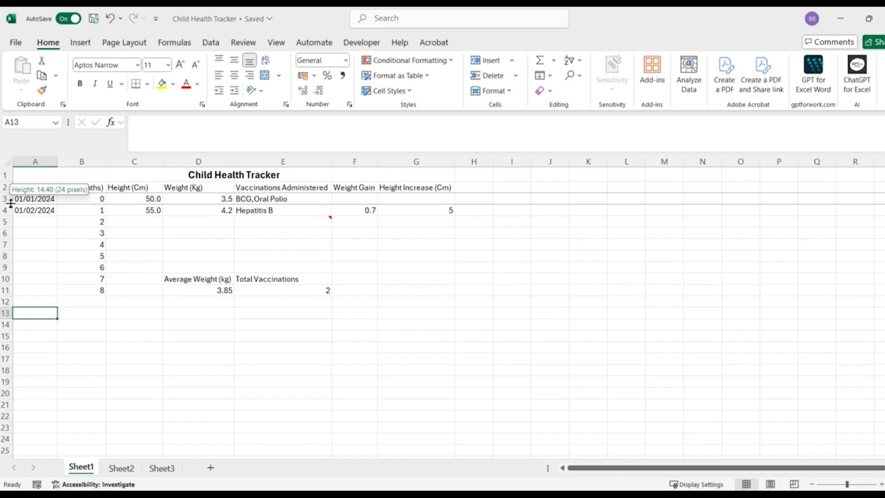
pyautogui.moveTo(10, 203); pyautogui.dragTo(10, 217)
pyautogui.moveTo(10, 217); pyautogui.dragTo(11, 205)
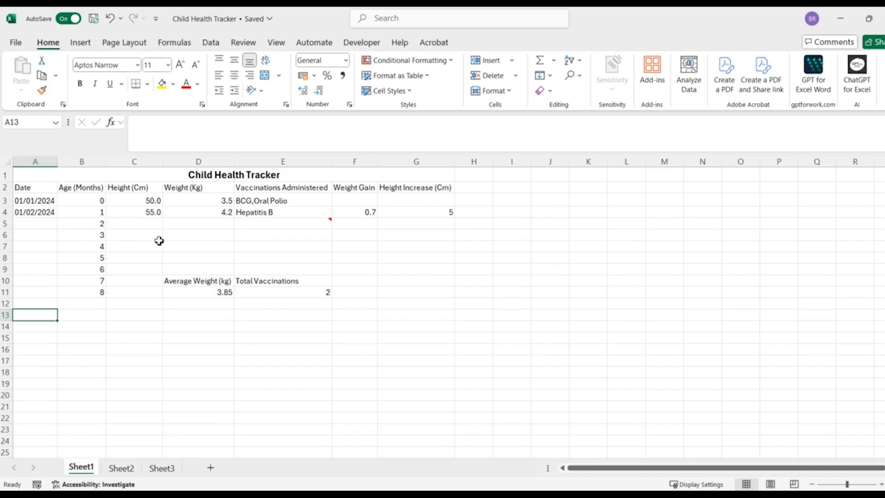
# - AutoFit the width of column C and the height of row 3 to their contents
pyautogui.doubleClick(163, 163)
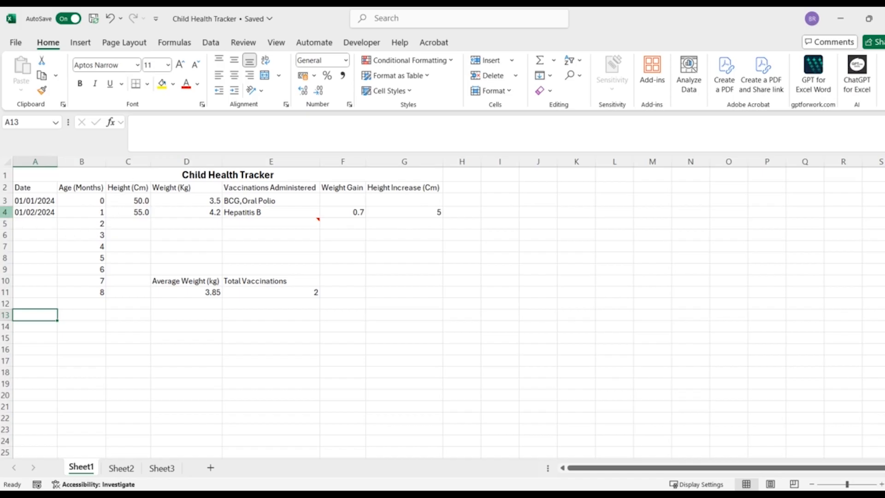
pyautogui.moveTo(9, 206); pyautogui.dragTo(10, 207)
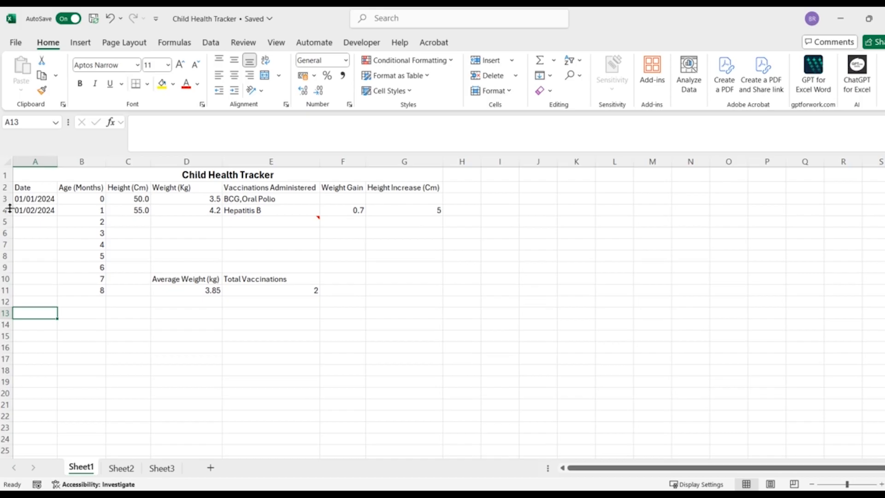
pyautogui.click(10, 216)
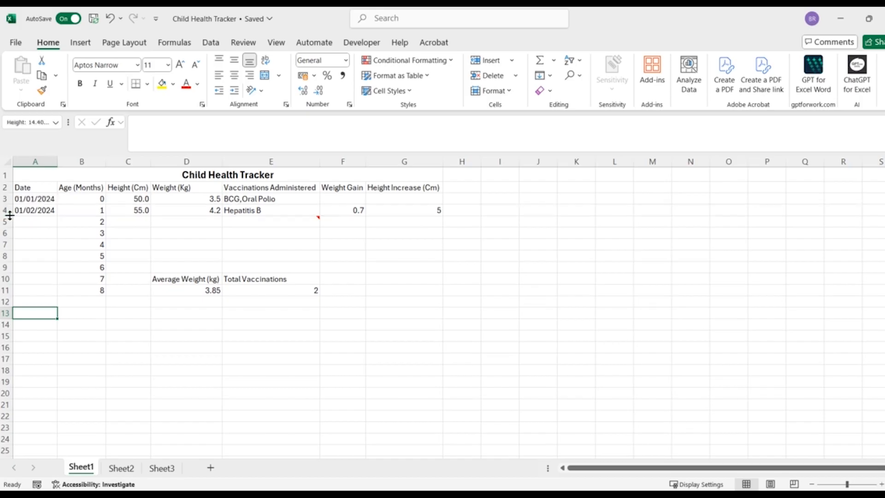
pyautogui.click(137, 357)
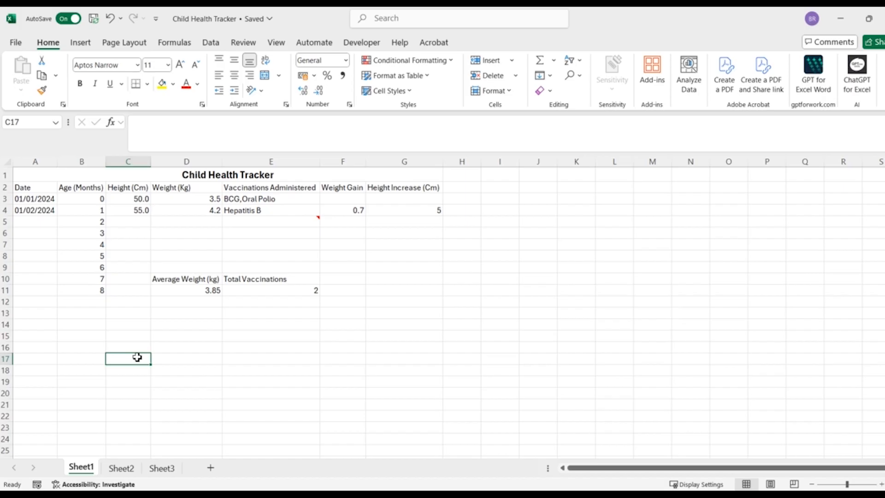
# - Hide row 5, which holds the entry for age 2 months
pyautogui.click(6, 224)
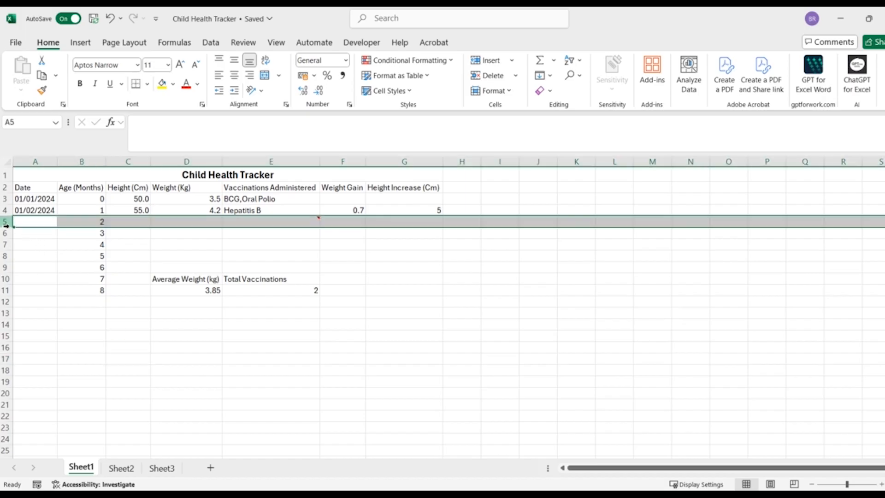
pyautogui.rightClick(7, 225)
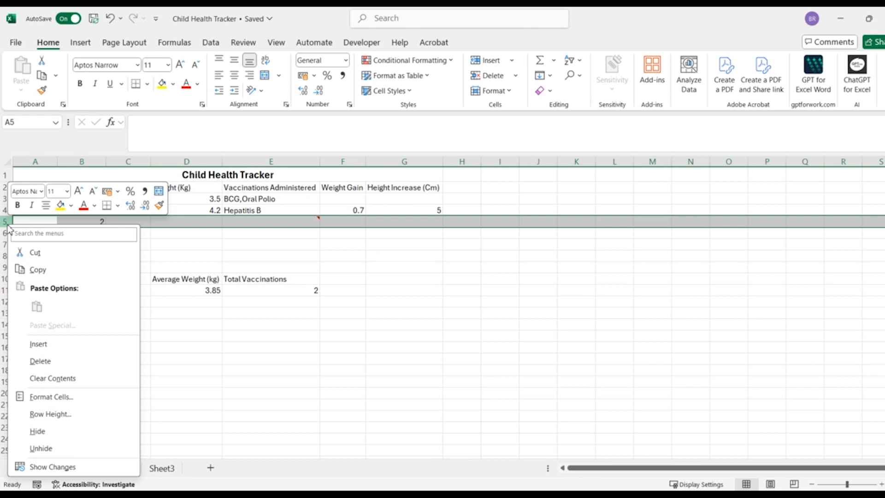
pyautogui.click(80, 435)
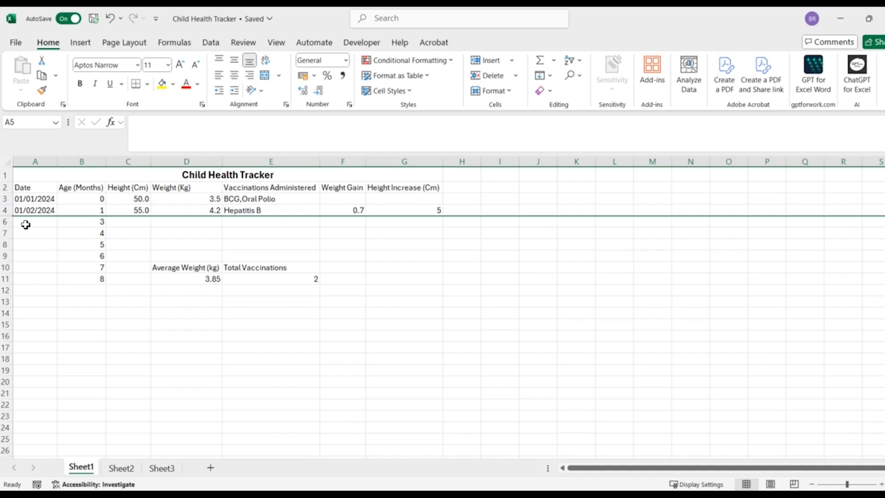
# - Hide column E, which holds the Vaccinations Administered data
pyautogui.click(280, 165)
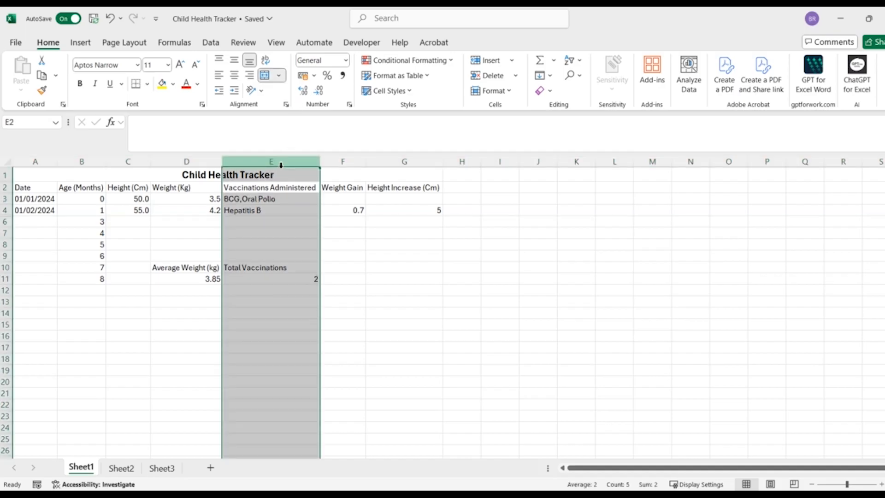
pyautogui.rightClick(281, 165)
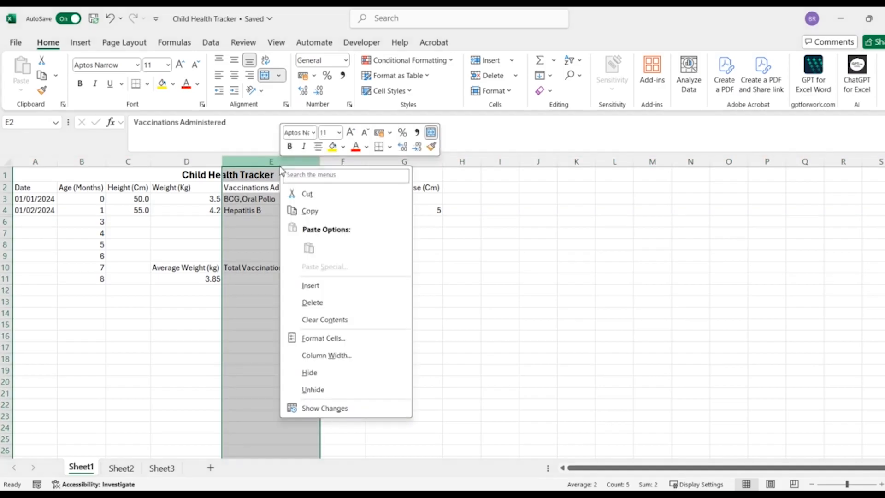
pyautogui.click(359, 377)
pyautogui.click(358, 373)
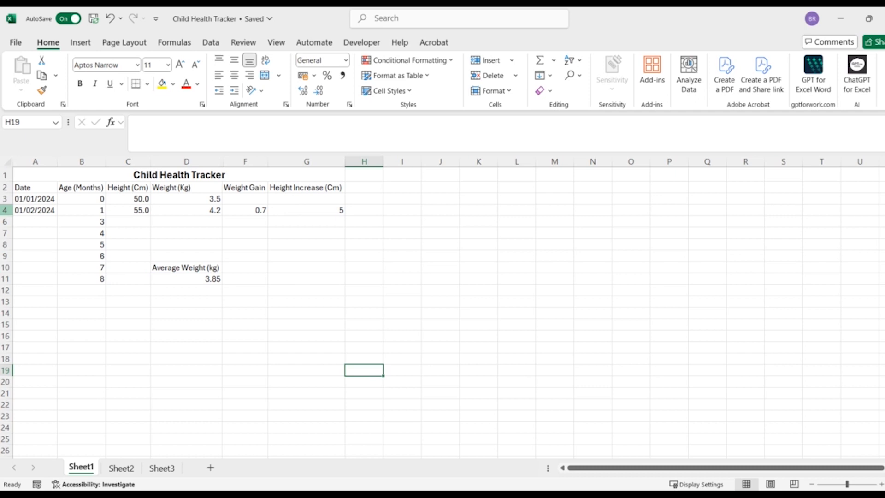
# - Unhide row 5 by selecting the rows on both sides of it, rows 4 and 6
pyautogui.click(6, 211)
pyautogui.moveTo(7, 210); pyautogui.dragTo(6, 222)
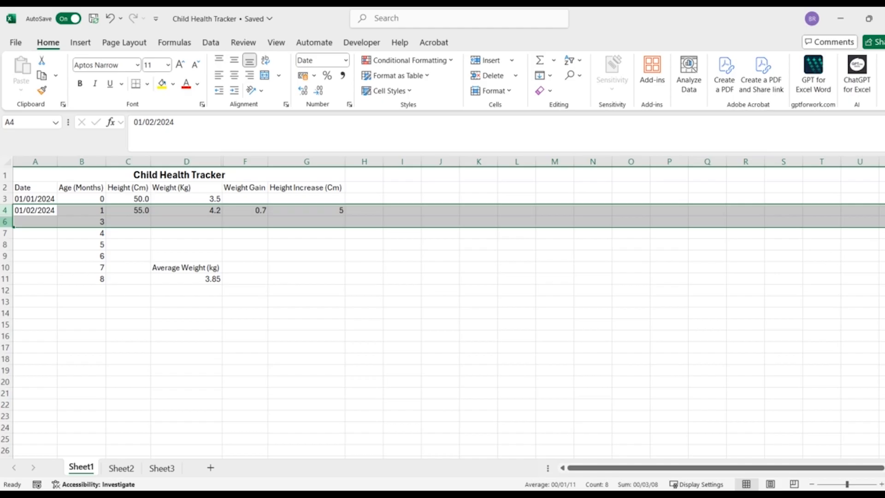
pyautogui.rightClick(6, 222)
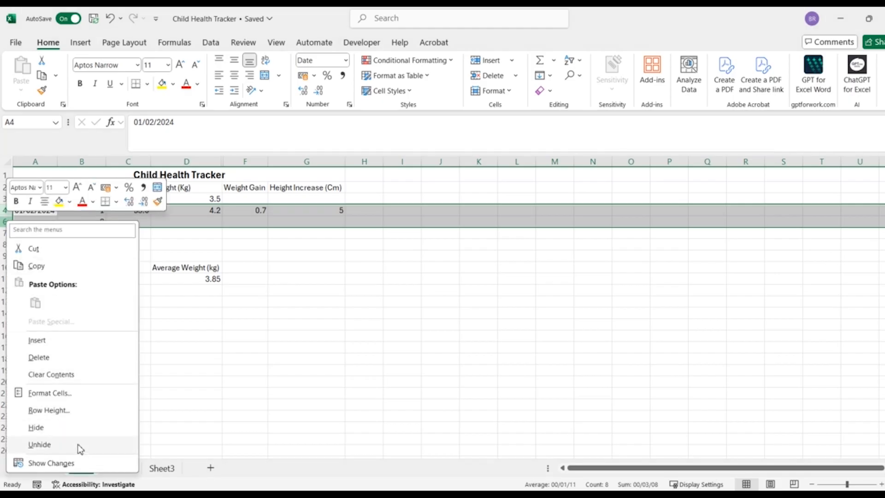
pyautogui.click(39, 444)
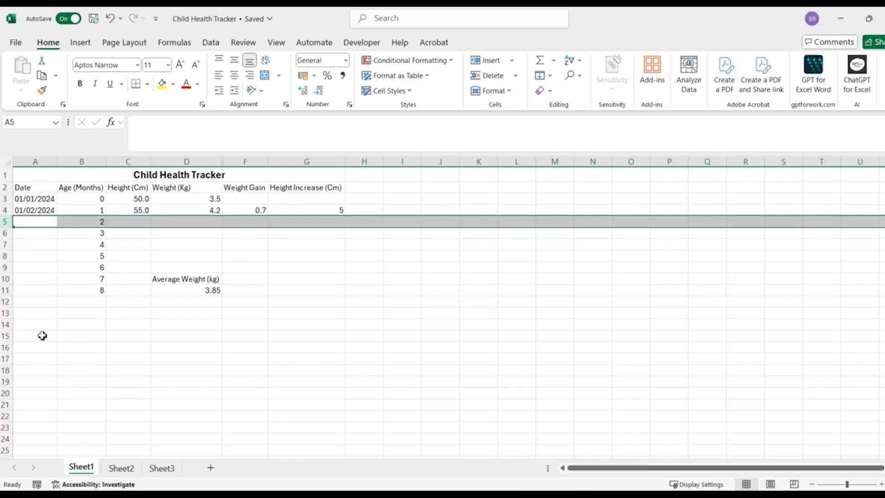
# - Unhide column E by selecting its neighbouring columns D and F, and clear the column selection
pyautogui.click(211, 163)
pyautogui.moveTo(211, 164); pyautogui.dragTo(261, 164)
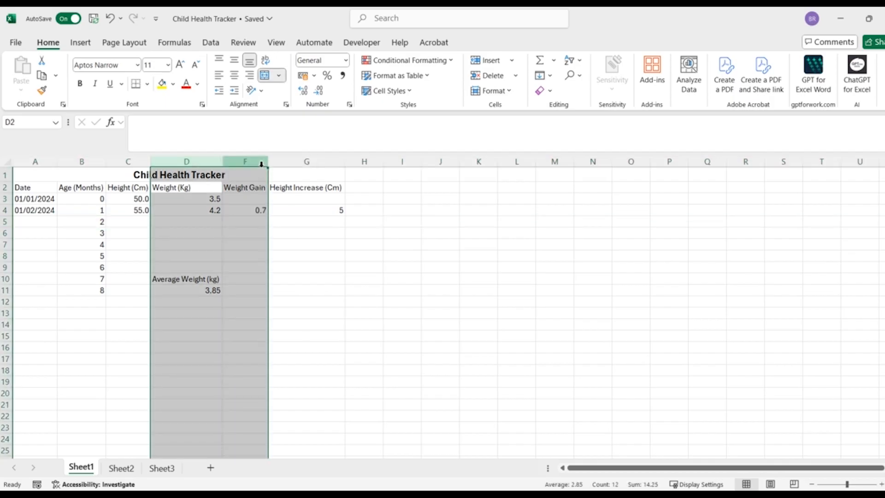
pyautogui.rightClick(262, 163)
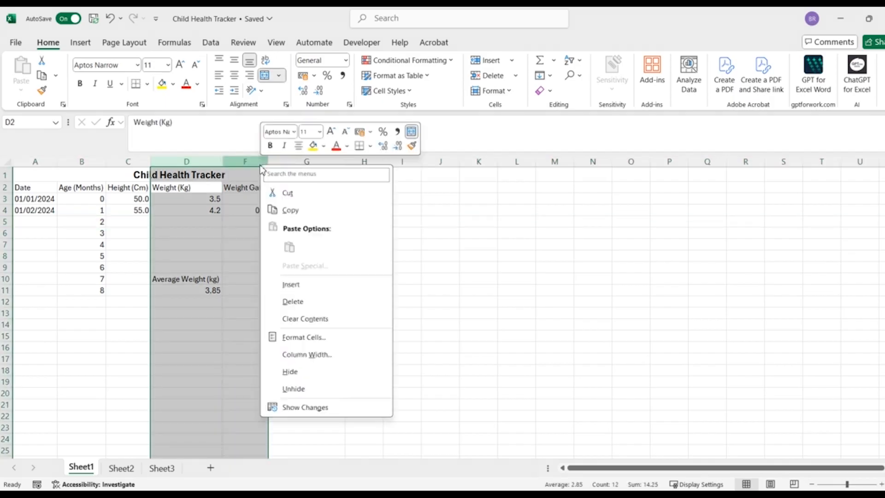
pyautogui.click(335, 388)
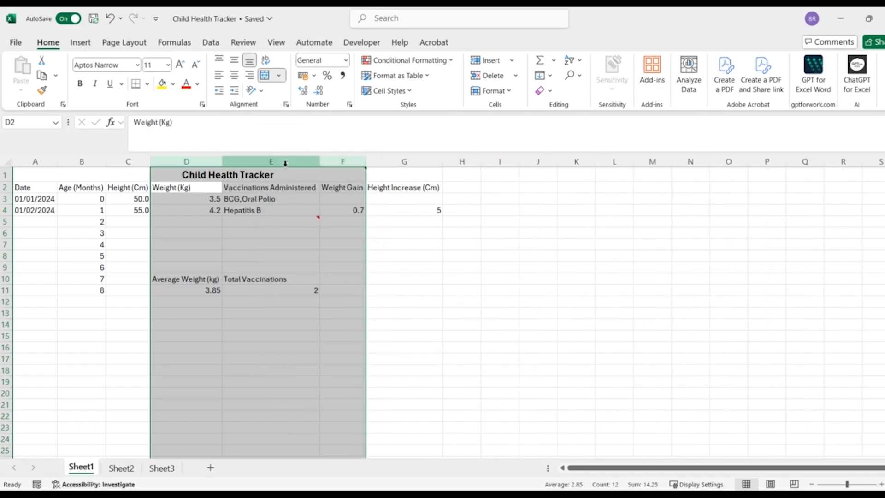
pyautogui.click(400, 362)
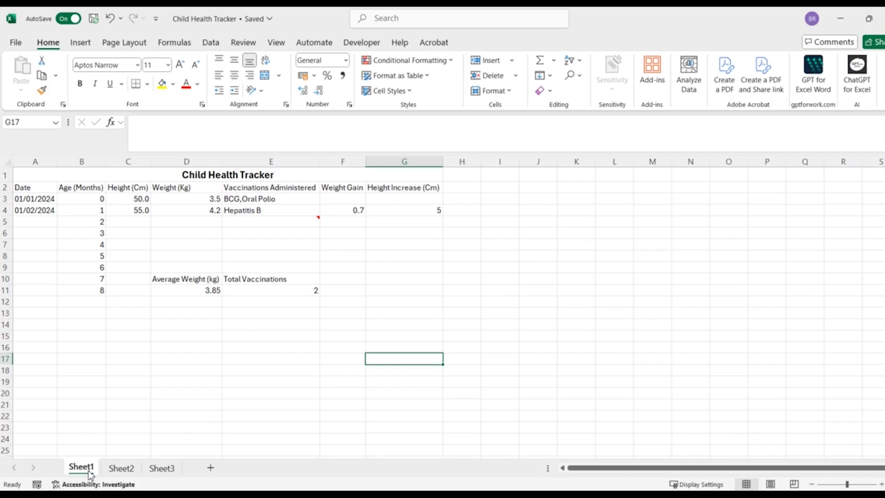
# - Rename the Sheet1 worksheet as Growth Data
pyautogui.doubleClick(90, 474)
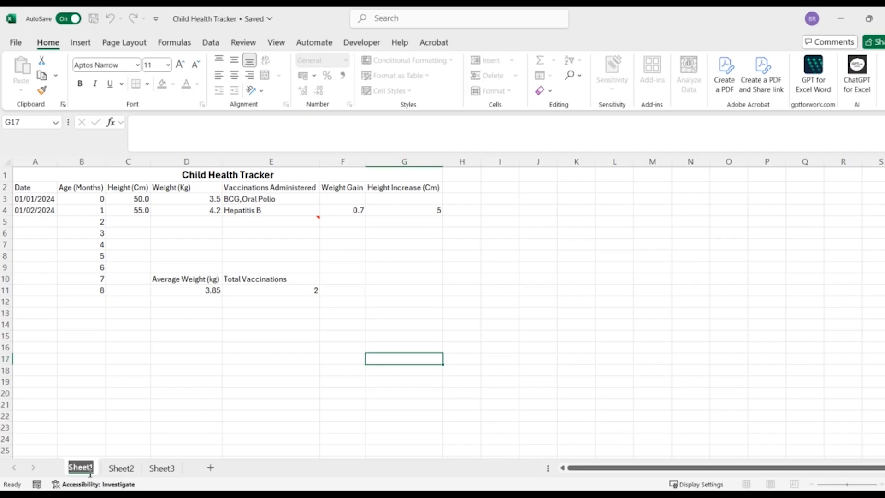
pyautogui.write('Growth')
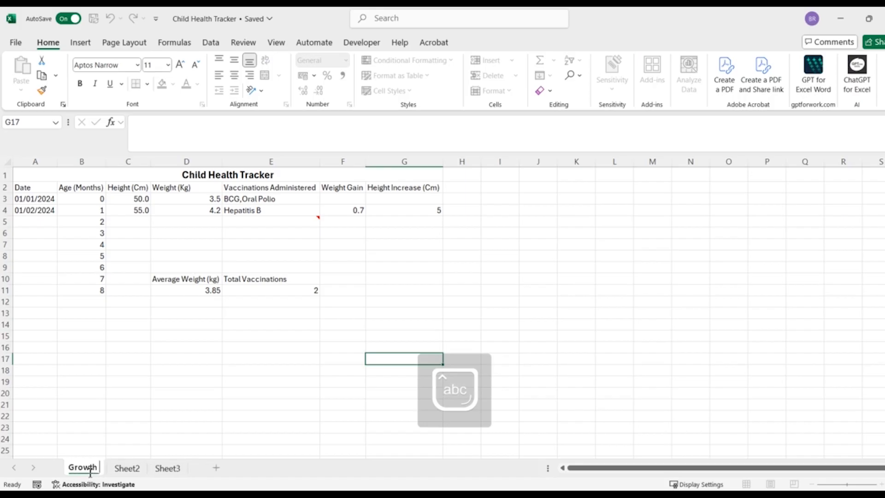
pyautogui.write(' Data')
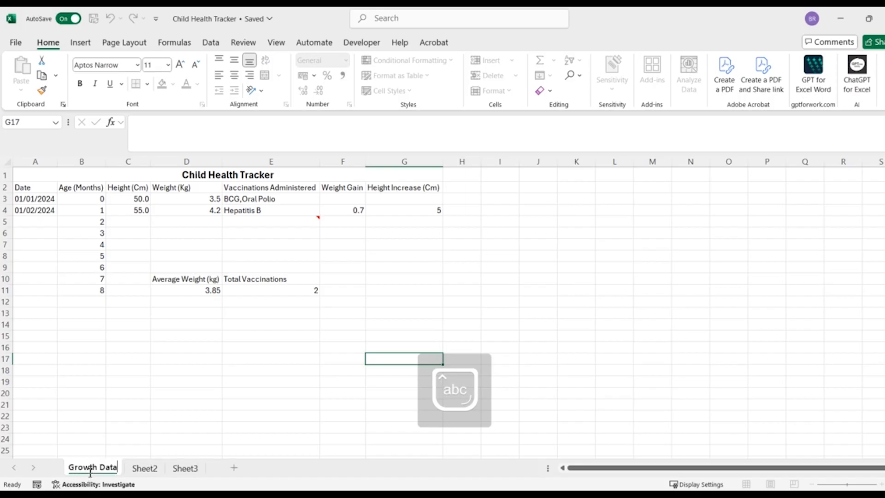
pyautogui.press('Return')
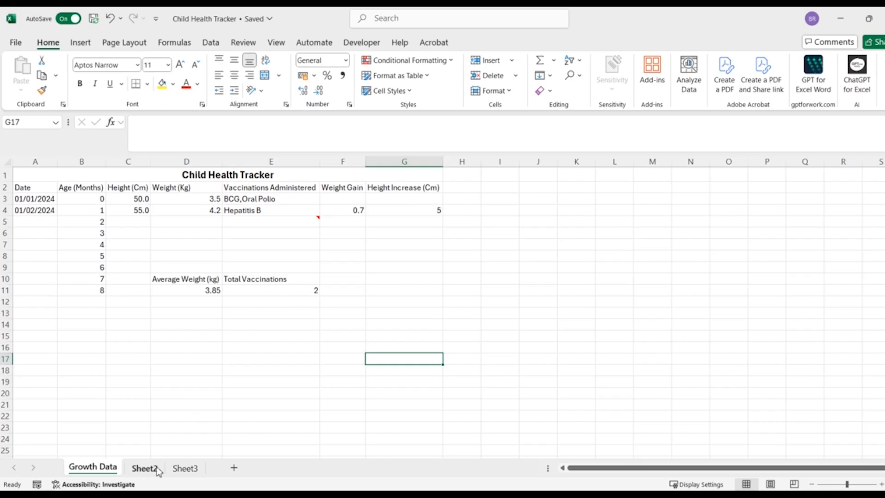
# - Delete the empty worksheet Sheet2 from the workbook
pyautogui.click(156, 469)
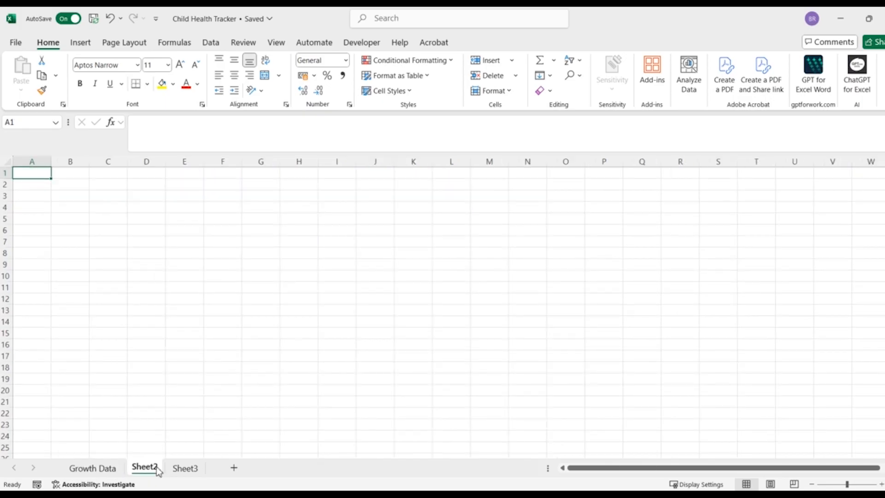
pyautogui.rightClick(157, 470)
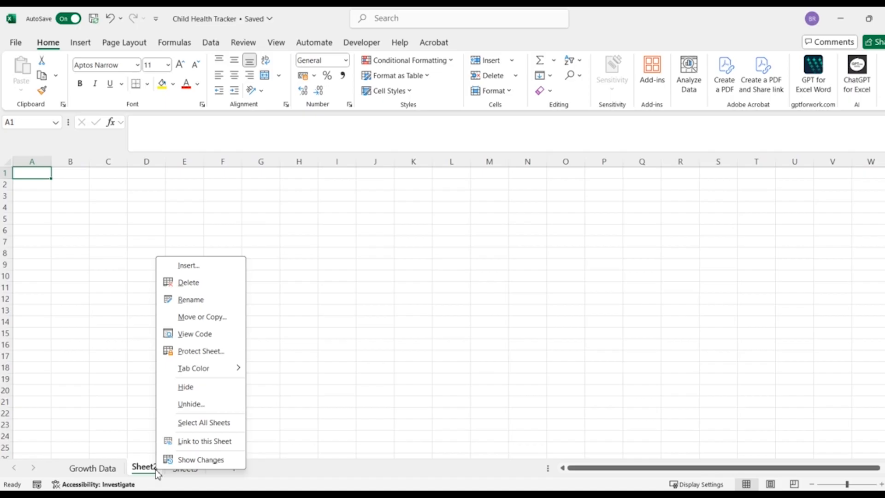
pyautogui.click(210, 283)
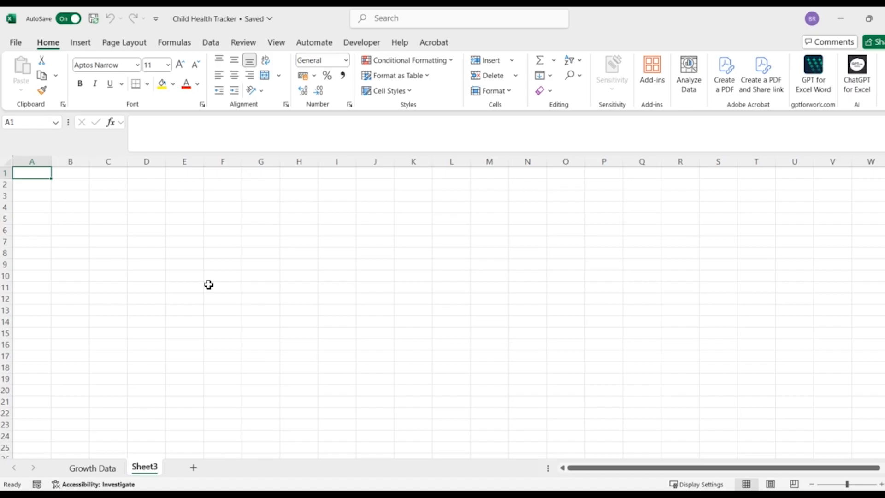
# - Move the Growth Data worksheet behind Sheet3, and return it to its place before Sheet2
pyautogui.click(94, 469)
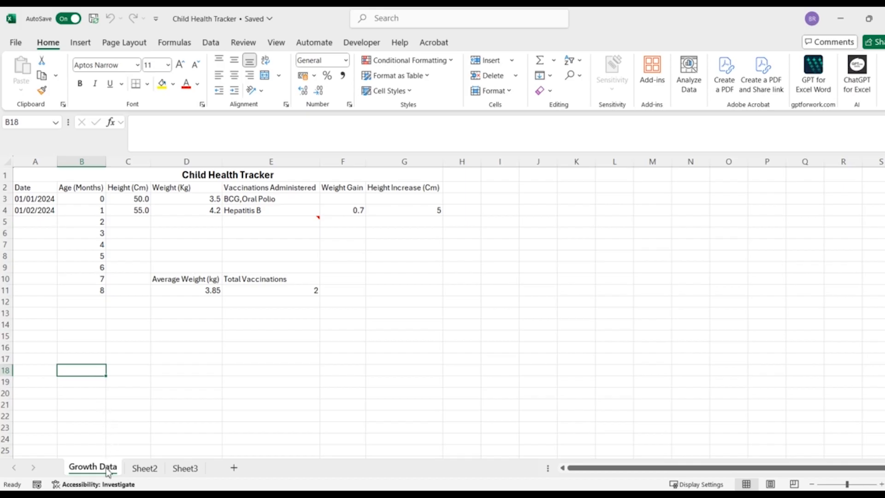
pyautogui.moveTo(107, 475); pyautogui.dragTo(212, 474)
pyautogui.moveTo(212, 475); pyautogui.dragTo(212, 475)
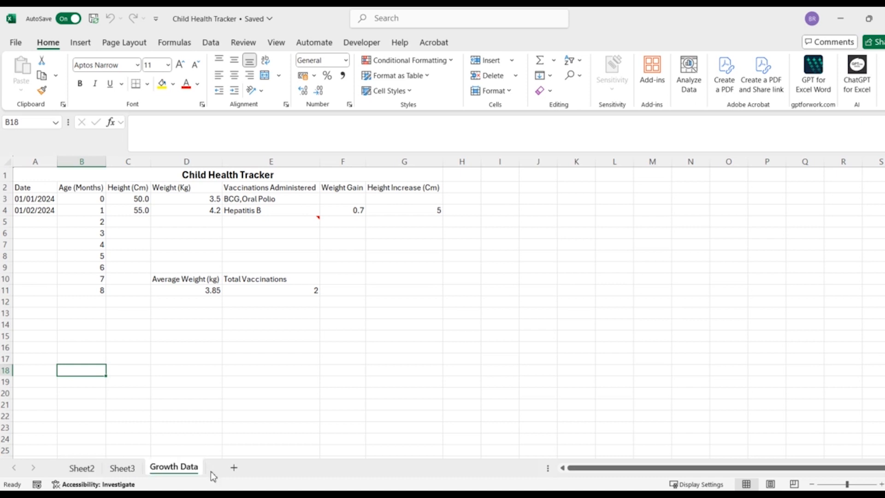
pyautogui.moveTo(182, 467); pyautogui.dragTo(78, 457)
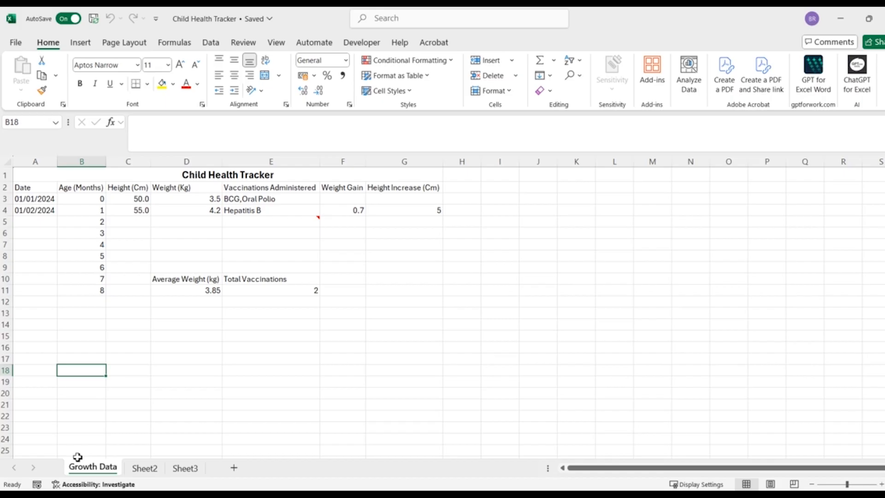
# - Create a copy of the Growth Data worksheet in the same workbook, placed before Sheet3
pyautogui.rightClick(92, 475)
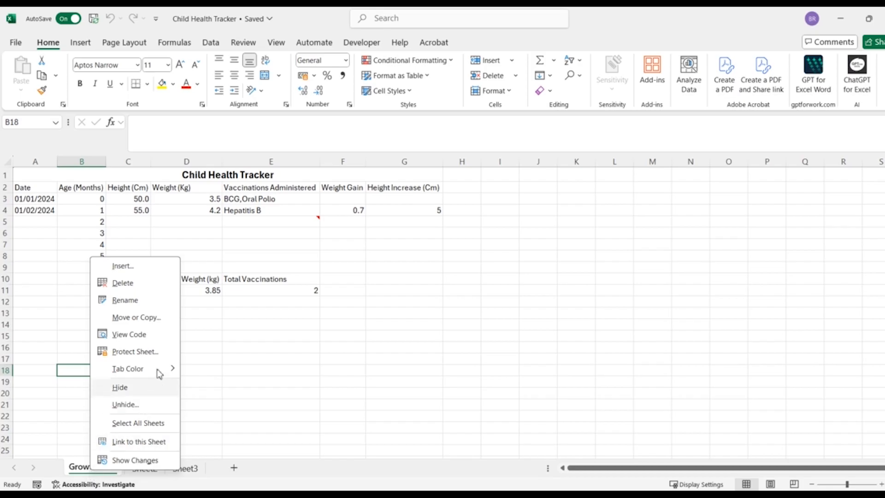
pyautogui.click(167, 324)
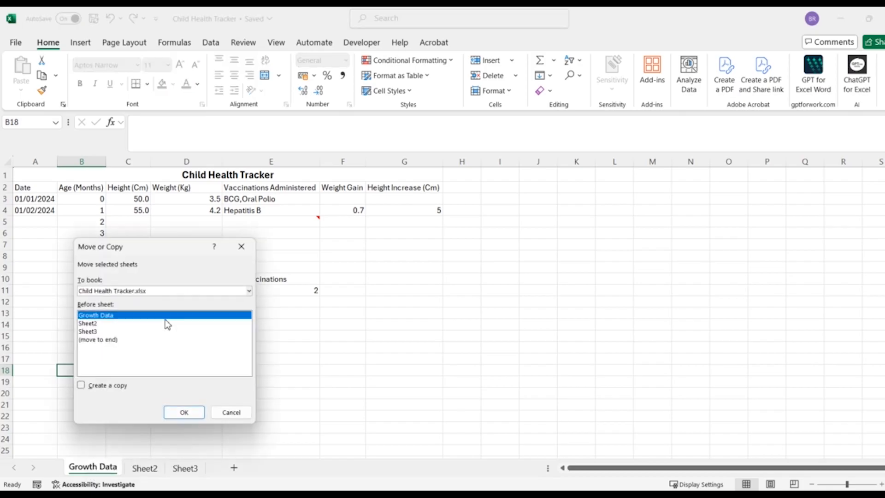
pyautogui.click(81, 385)
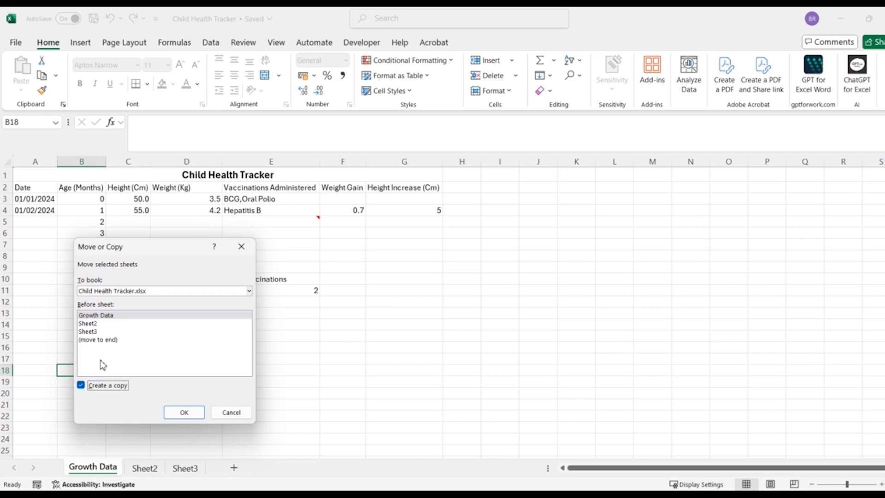
pyautogui.click(97, 333)
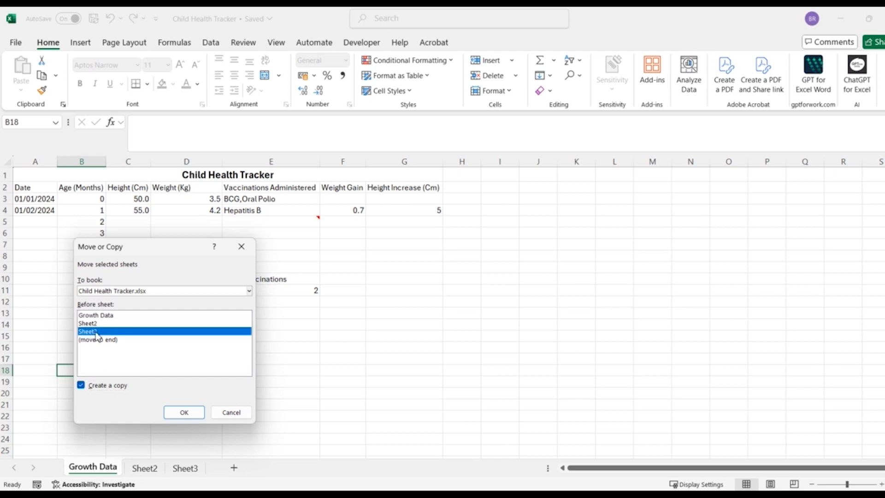
pyautogui.click(195, 414)
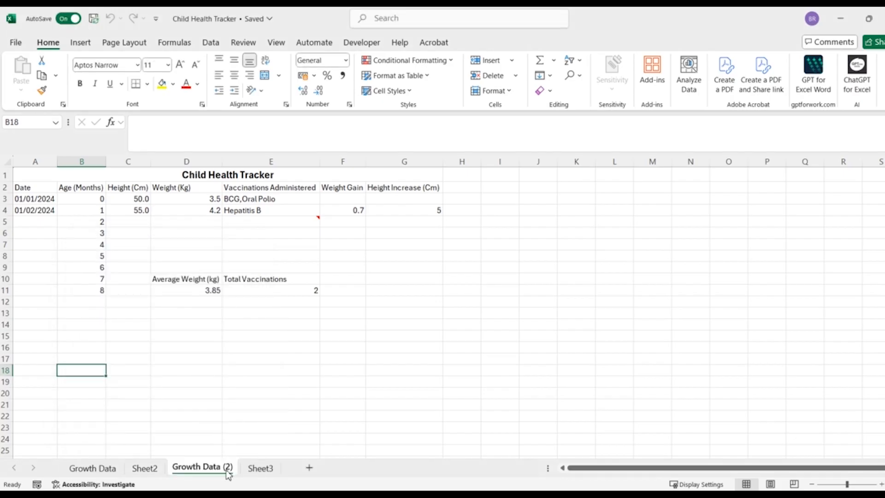